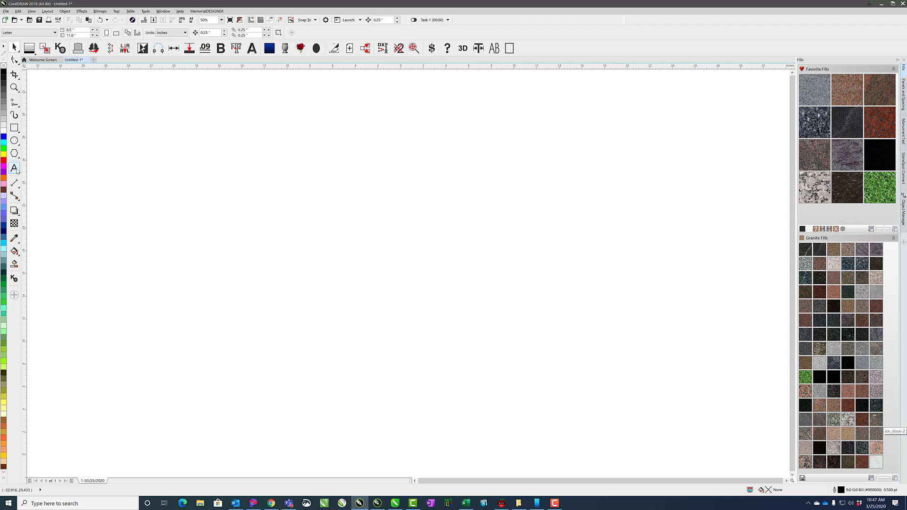
Step: Type the misspelled artistic text 'TIHS IS FEBURARY' near the page centre and zoom in
{"action": "left_click", "coordinate": [14, 169]}
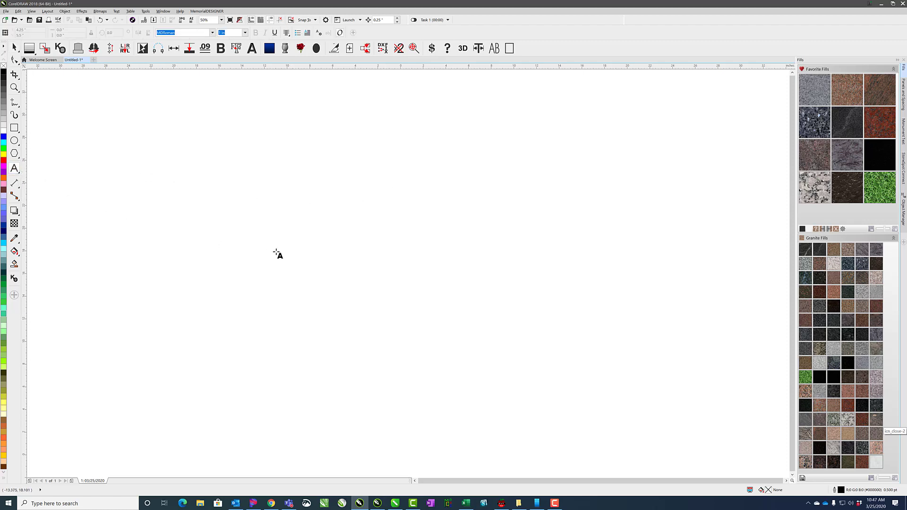
{"action": "left_click", "coordinate": [308, 251]}
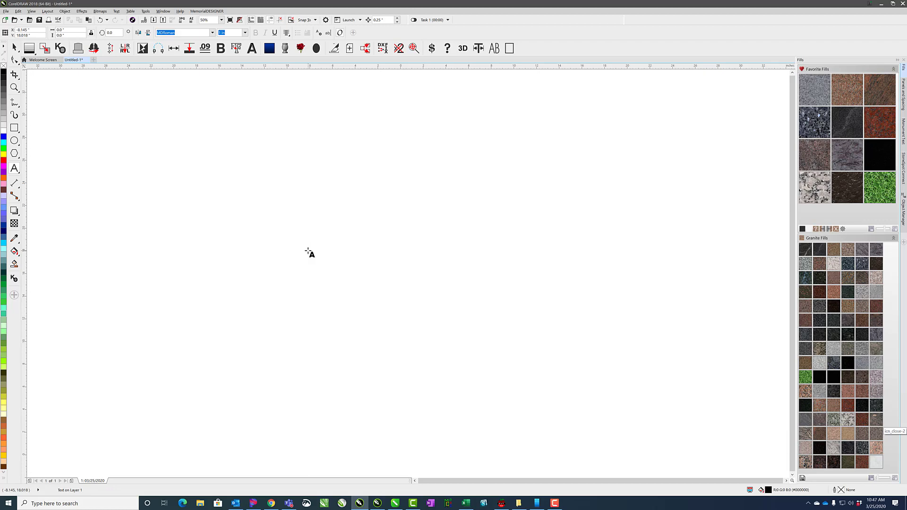
{"action": "type", "text": "TISH"}
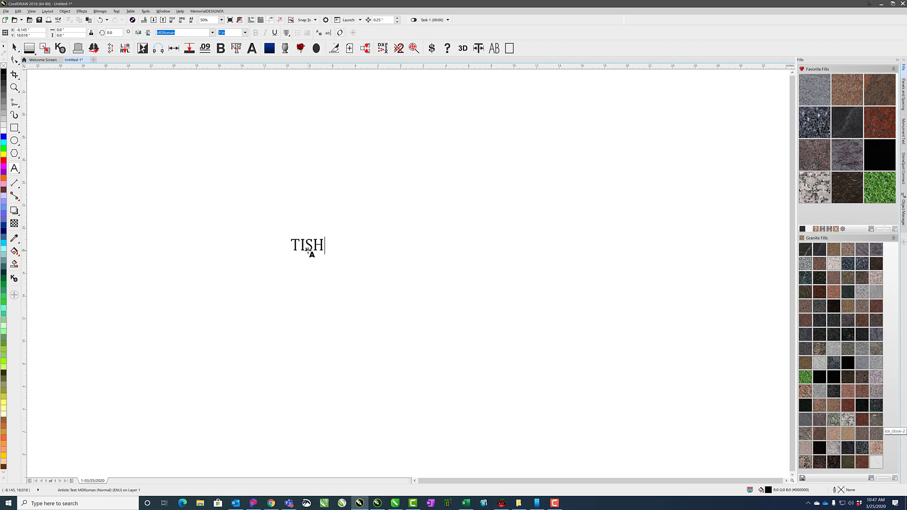
{"action": "key", "text": "BackSpace"}
{"action": "key", "text": "BackSpace"}
{"action": "type", "text": "HS"}
{"action": "key", "text": "BackSpace"}
{"action": "key", "text": "BackSpace"}
{"action": "type", "text": "HS IS F"}
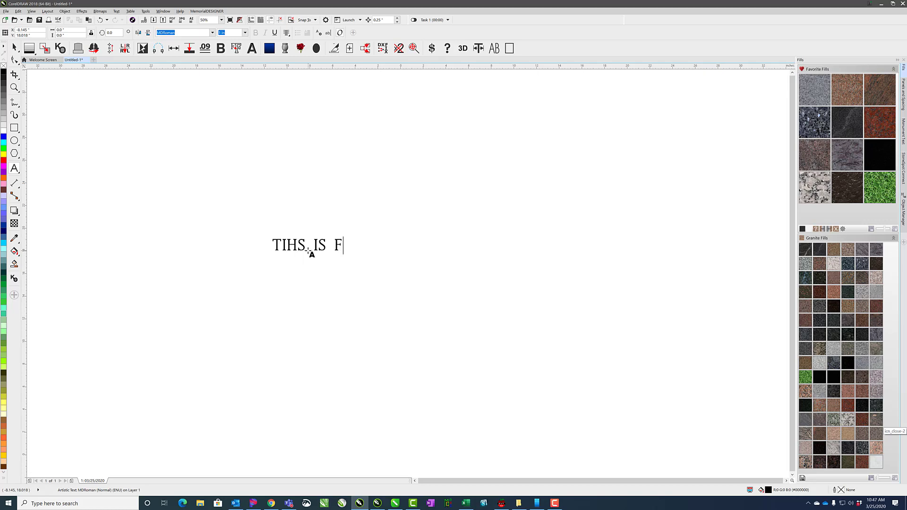
{"action": "type", "text": "EBURARY"}
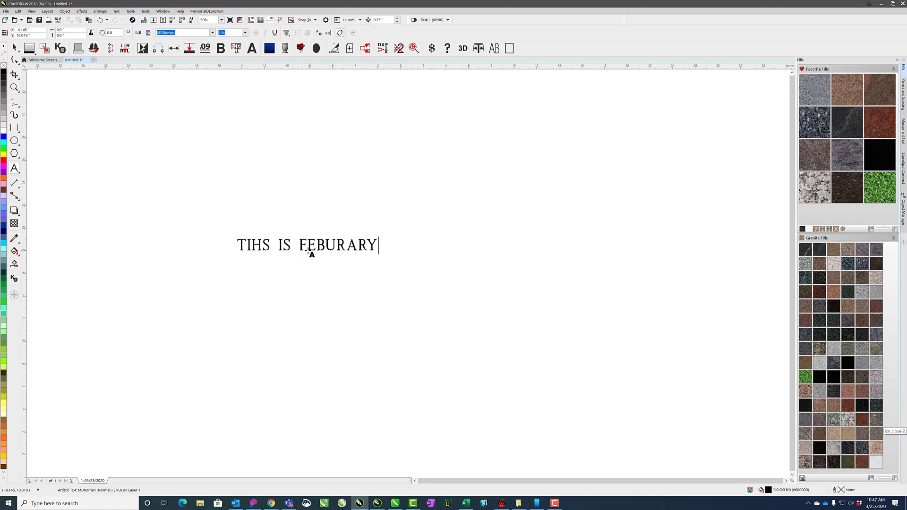
{"action": "key", "text": "ctrl+space"}
{"action": "scroll", "coordinate": [408, 277], "scroll_direction": "up", "scroll_amount": 2}
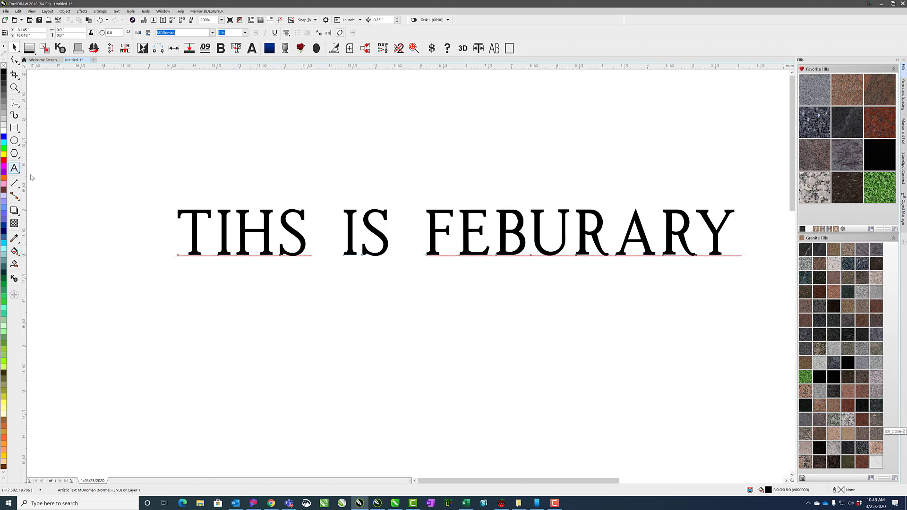
Step: Type a second 'TIHS IS FEBURARY' line below the first one
{"action": "left_click", "coordinate": [213, 344]}
{"action": "type", "text": "T"}
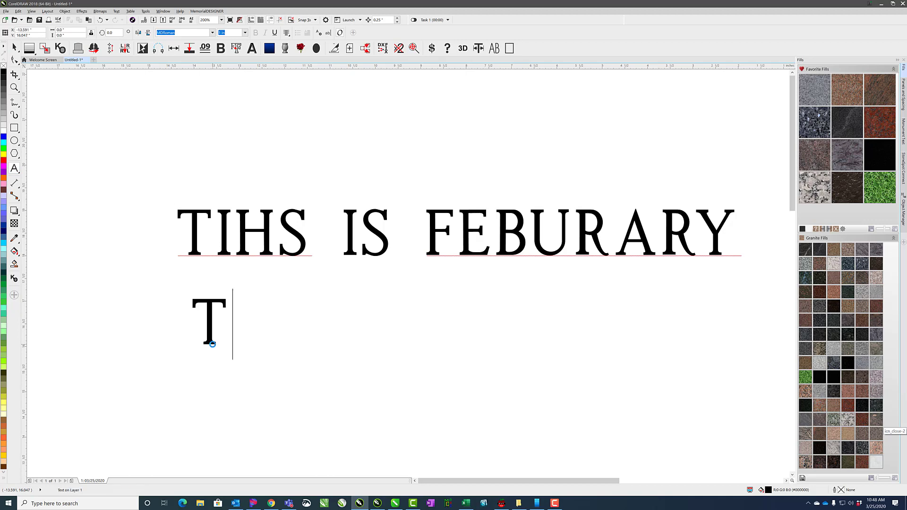
{"action": "type", "text": "IHS IS"}
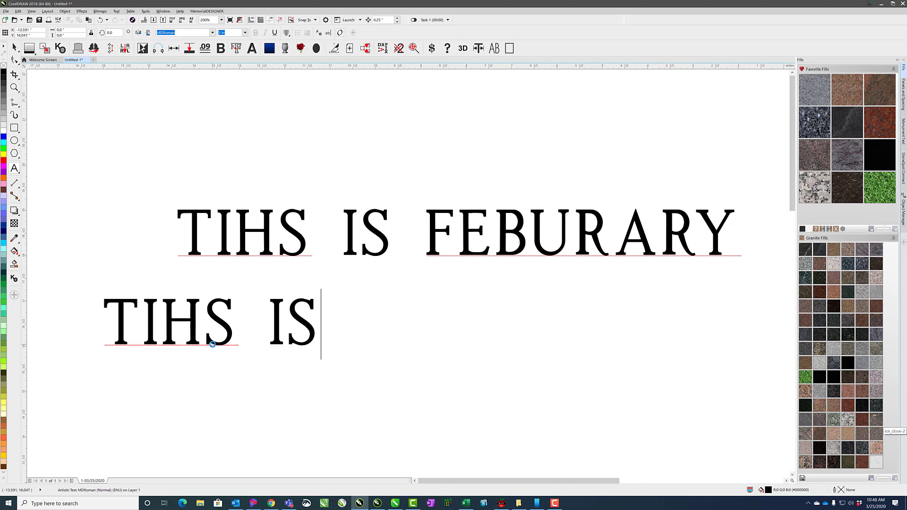
{"action": "type", "text": " FEBRU"}
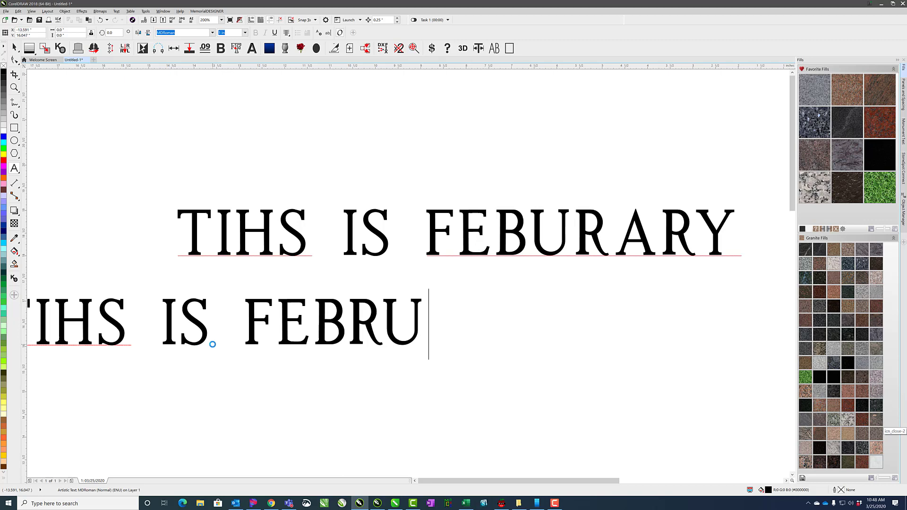
{"action": "key", "text": "BackSpace"}
{"action": "key", "text": "BackSpace"}
{"action": "type", "text": "URAR"}
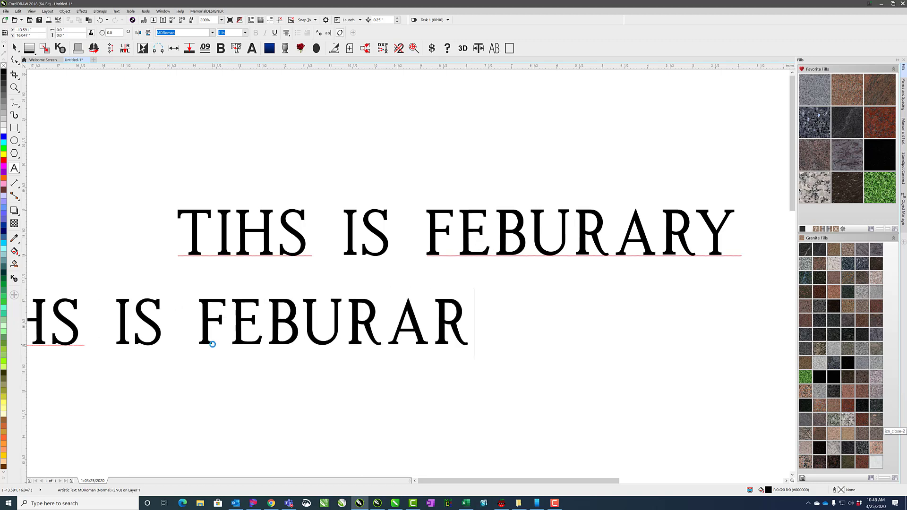
{"action": "type", "text": "Y"}
Step: Centre the second line under the first and deselect it
{"action": "left_click", "coordinate": [14, 47]}
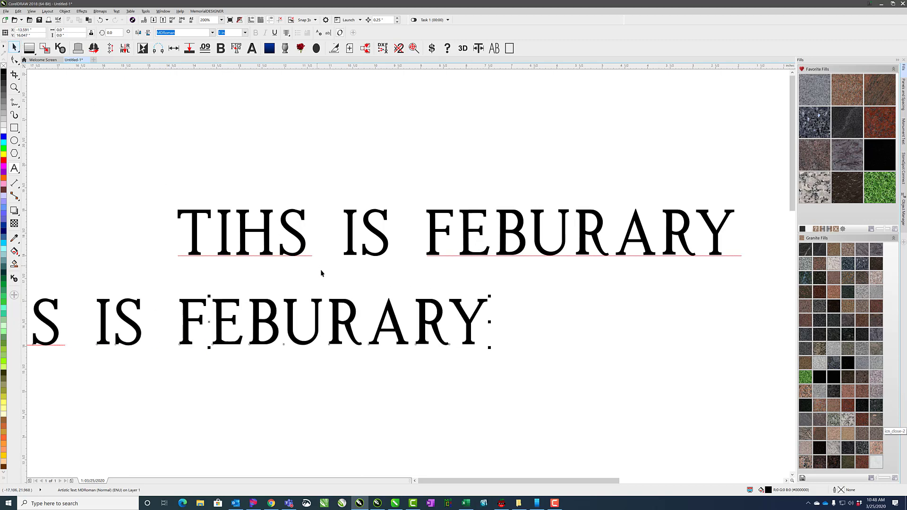
{"action": "left_click_drag", "start_coordinate": [343, 305], "coordinate": [595, 307]}
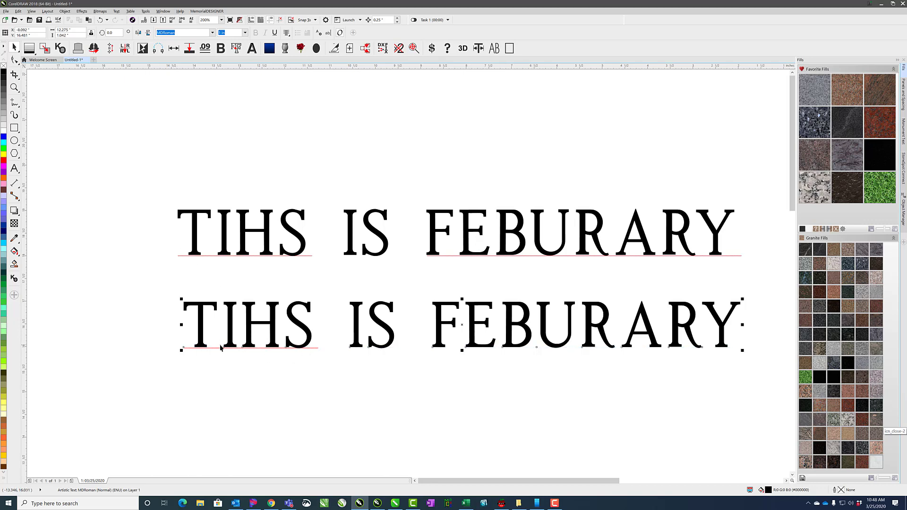
{"action": "left_click", "coordinate": [14, 168]}
{"action": "left_click", "coordinate": [14, 47]}
{"action": "left_click", "coordinate": [264, 148]}
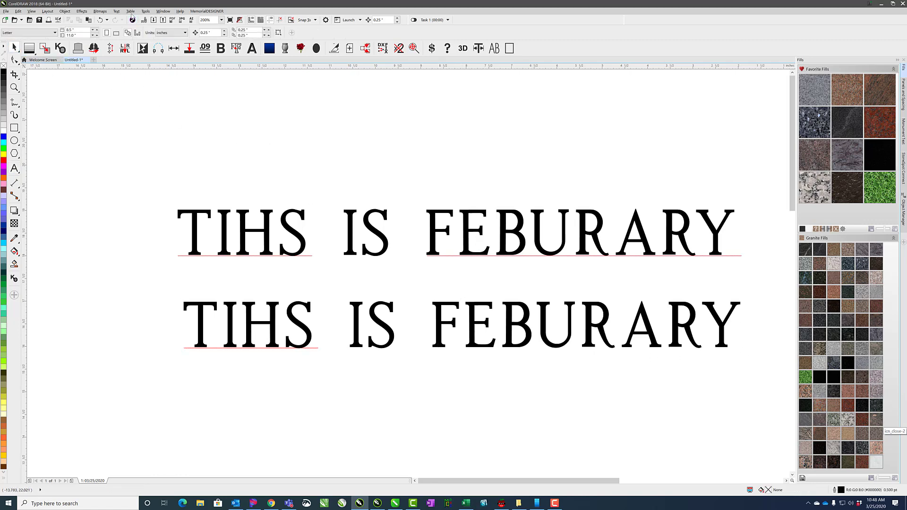
Step: Run Spell Check, replacing TIHS with THIS and FEBURARY with FEBRUARY, then close it
{"action": "left_click", "coordinate": [120, 13]}
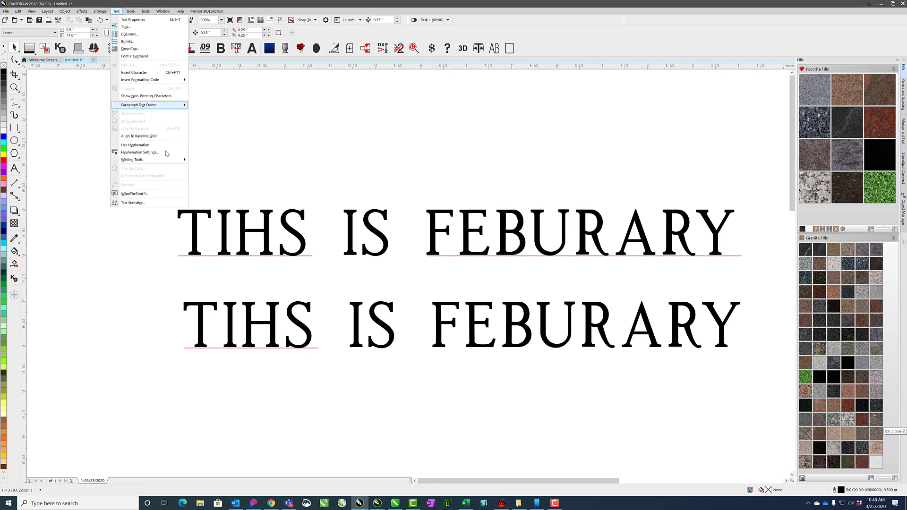
{"action": "mouse_move", "coordinate": [168, 162]}
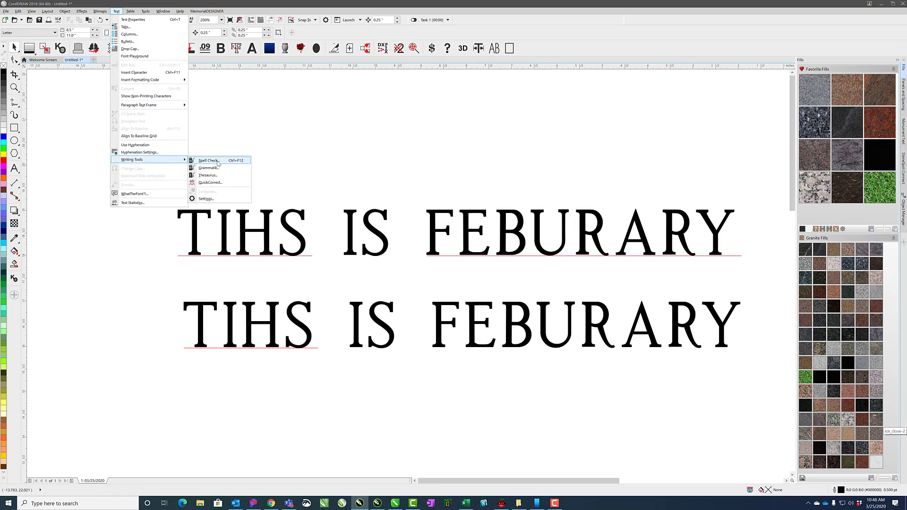
{"action": "left_click", "coordinate": [208, 160]}
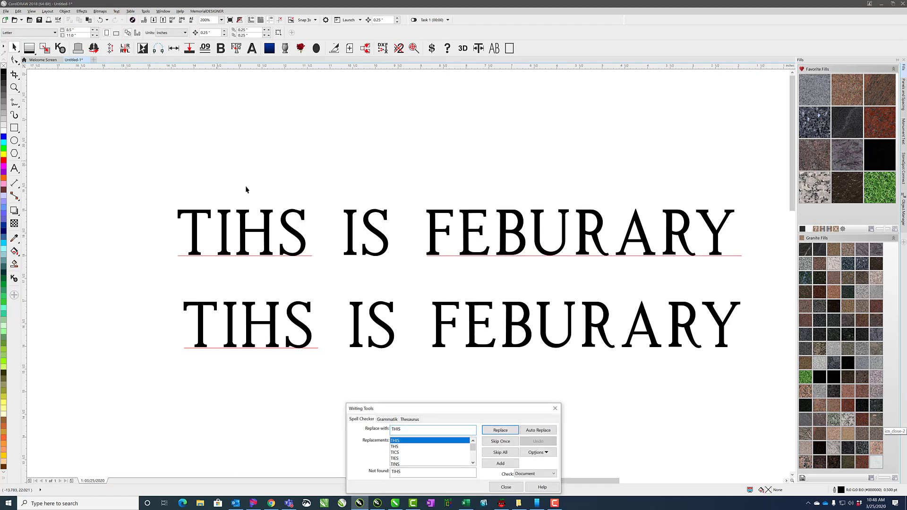
{"action": "left_click", "coordinate": [491, 432]}
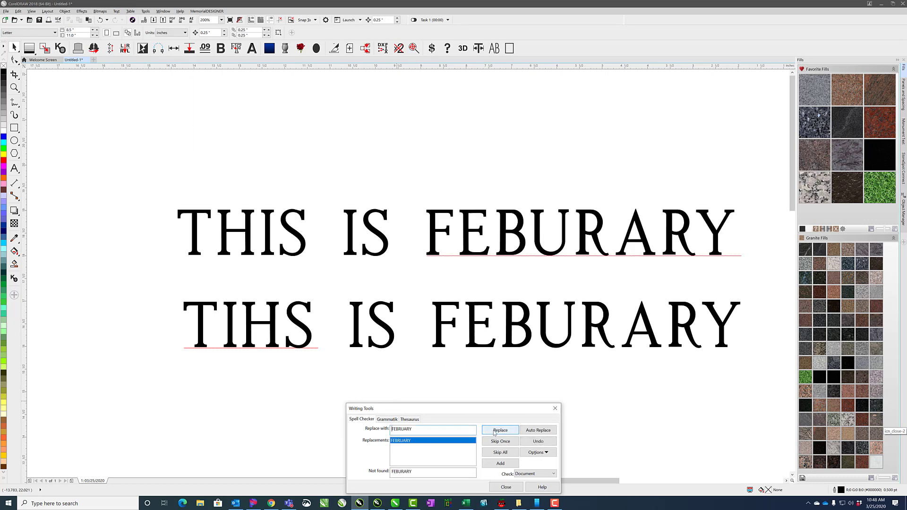
{"action": "left_click", "coordinate": [495, 433]}
{"action": "left_click", "coordinate": [457, 268]}
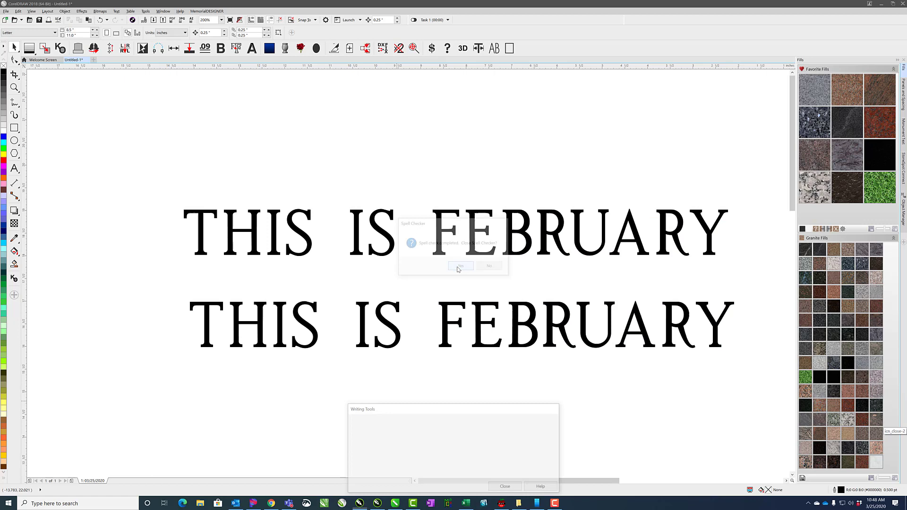
{"action": "left_click", "coordinate": [385, 344]}
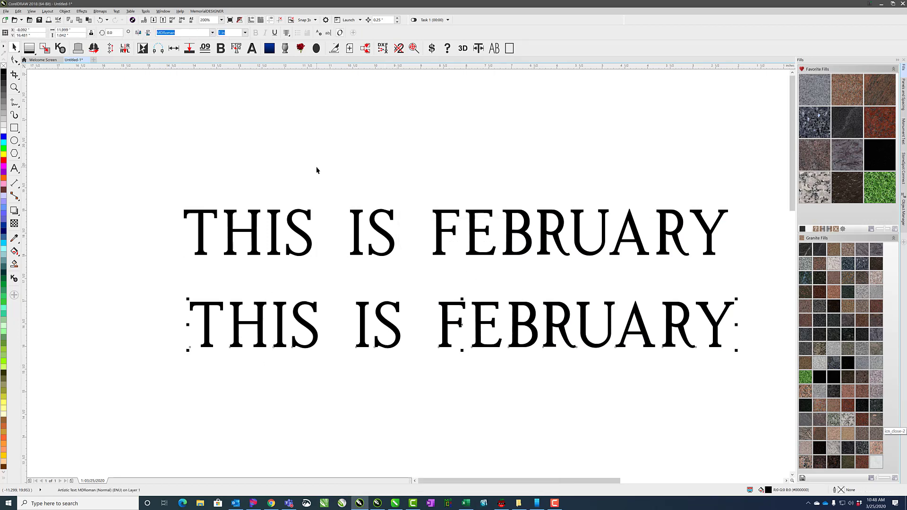
Step: Undo the previous spelling corrections and select the first text line
{"action": "key", "text": "ctrl+z"}
{"action": "key", "text": "ctrl+z"}
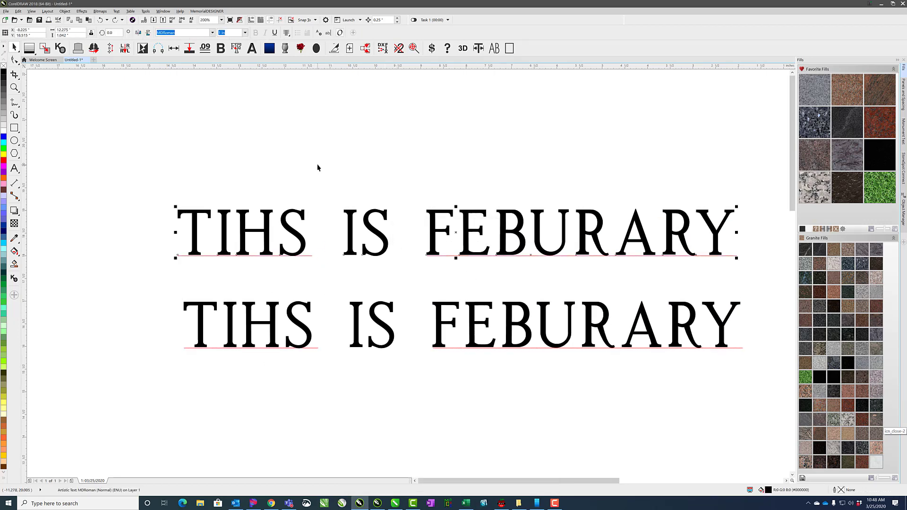
{"action": "key", "text": "Escape"}
{"action": "left_click", "coordinate": [294, 236]}
Step: Spell-check the first line, replacing TIHS with THIS and FEBURARY with FEBRUARY
{"action": "left_click", "coordinate": [116, 11]}
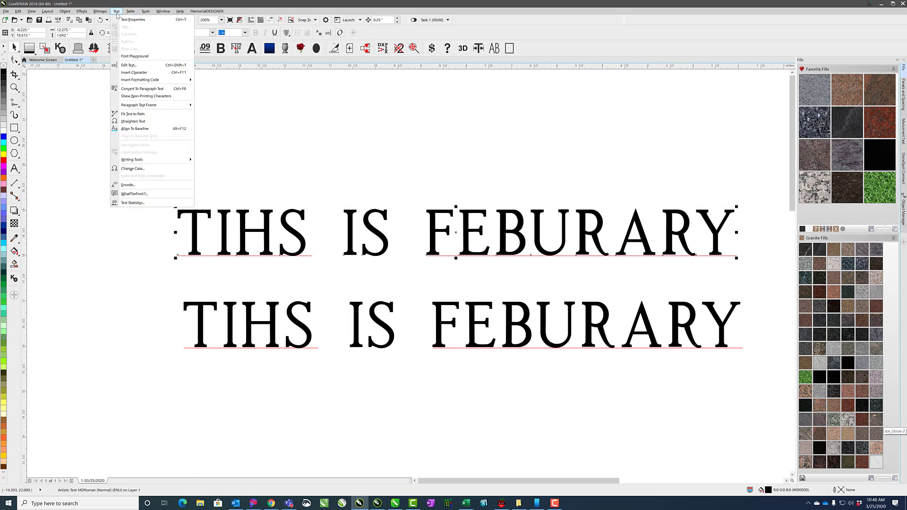
{"action": "mouse_move", "coordinate": [180, 161]}
{"action": "left_click", "coordinate": [220, 161]}
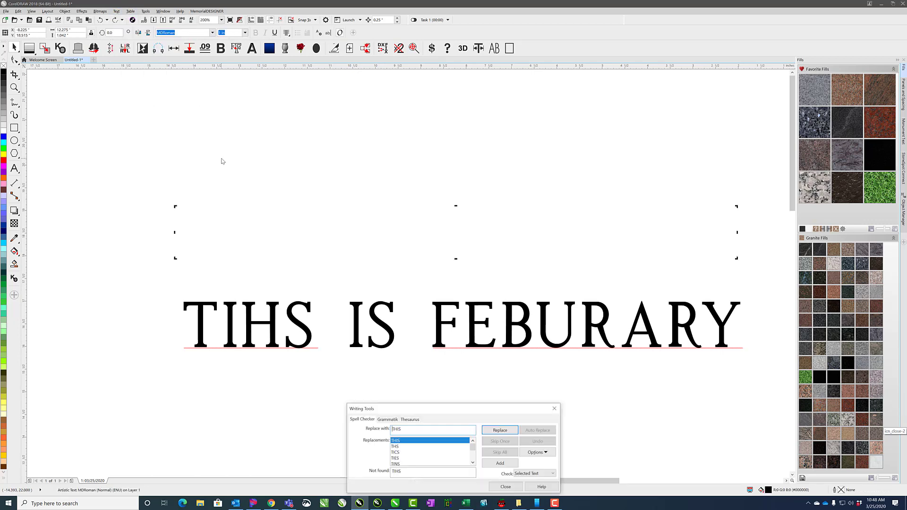
{"action": "left_click", "coordinate": [499, 430]}
{"action": "left_click", "coordinate": [499, 430]}
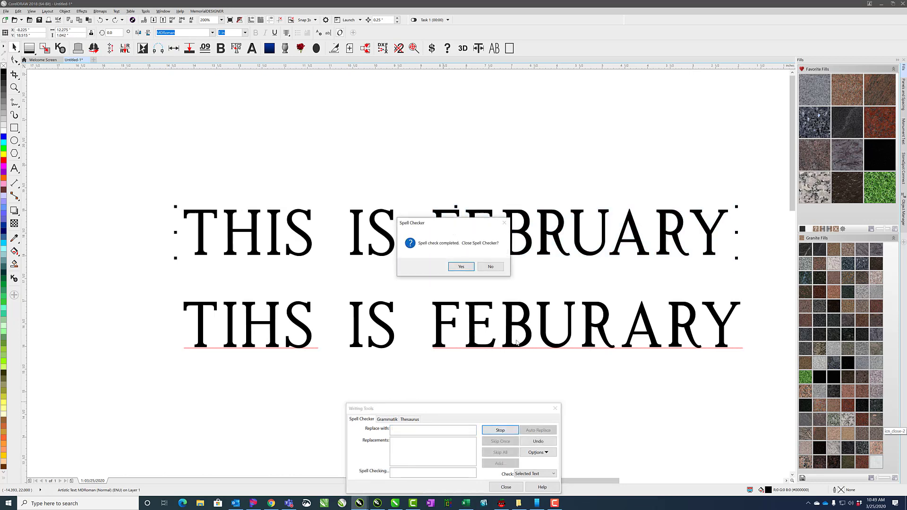
{"action": "key", "text": "Return"}
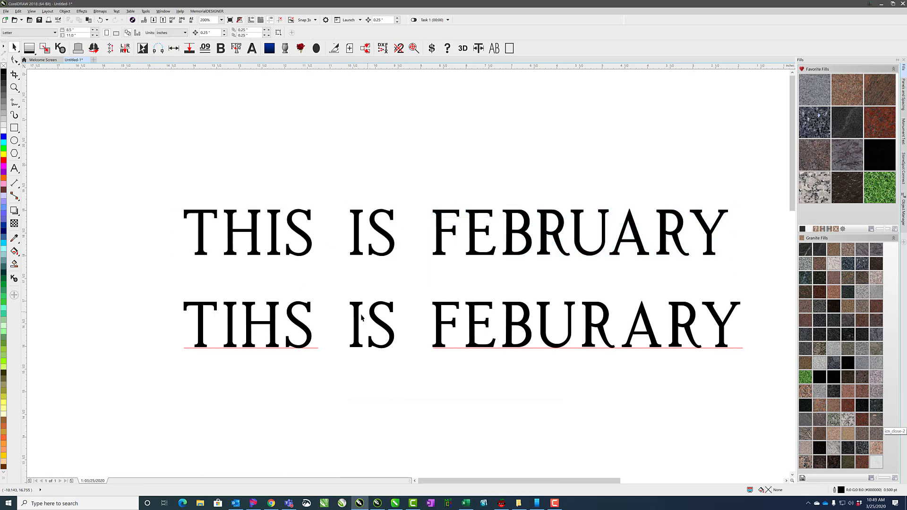
{"action": "left_click", "coordinate": [116, 11]}
{"action": "left_click", "coordinate": [205, 161]}
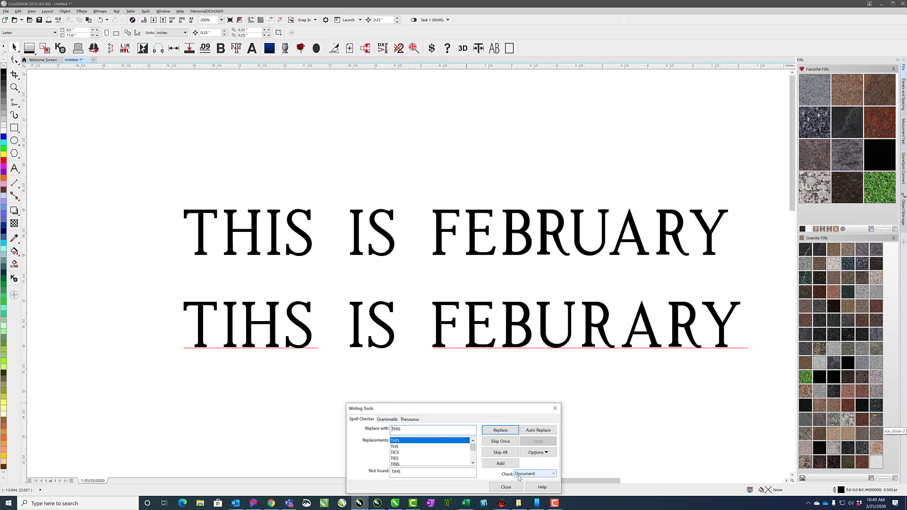
{"action": "left_click_drag", "start_coordinate": [513, 409], "coordinate": [490, 132]}
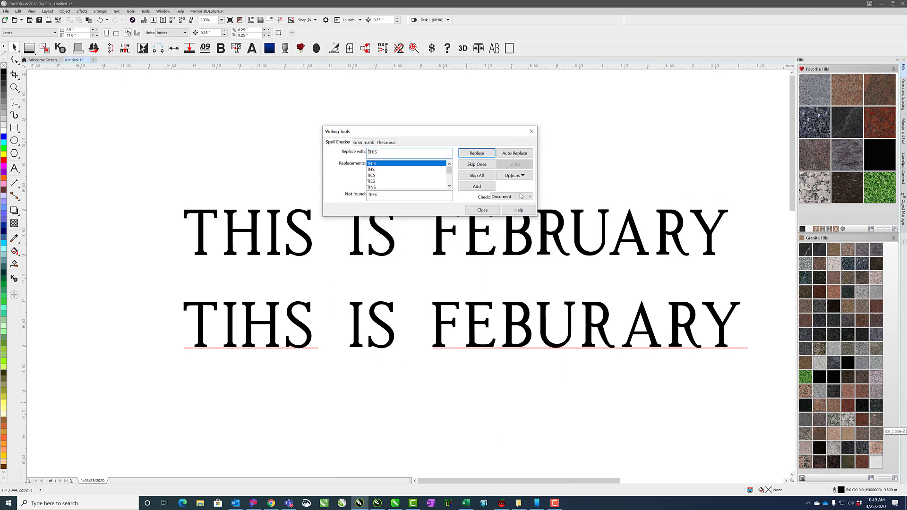
{"action": "left_click", "coordinate": [496, 212]}
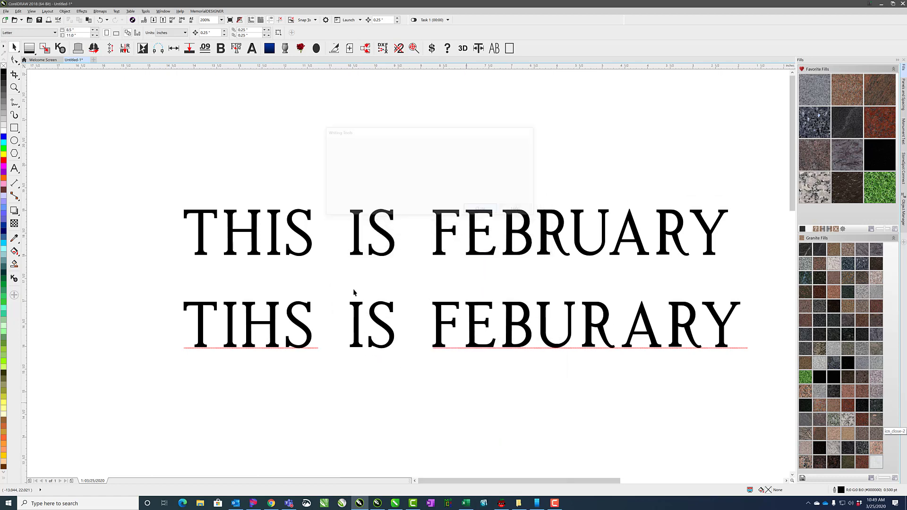
{"action": "left_click", "coordinate": [116, 11]}
{"action": "mouse_move", "coordinate": [156, 159]}
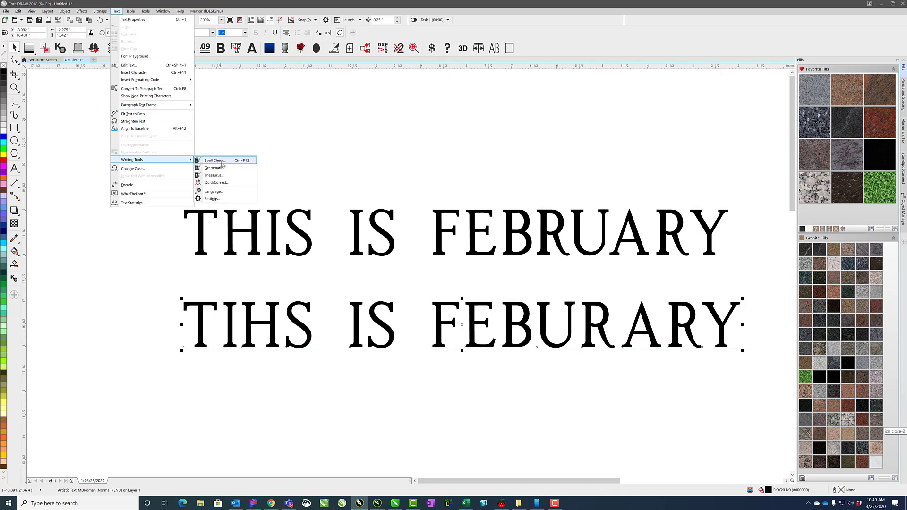
{"action": "left_click", "coordinate": [222, 162]}
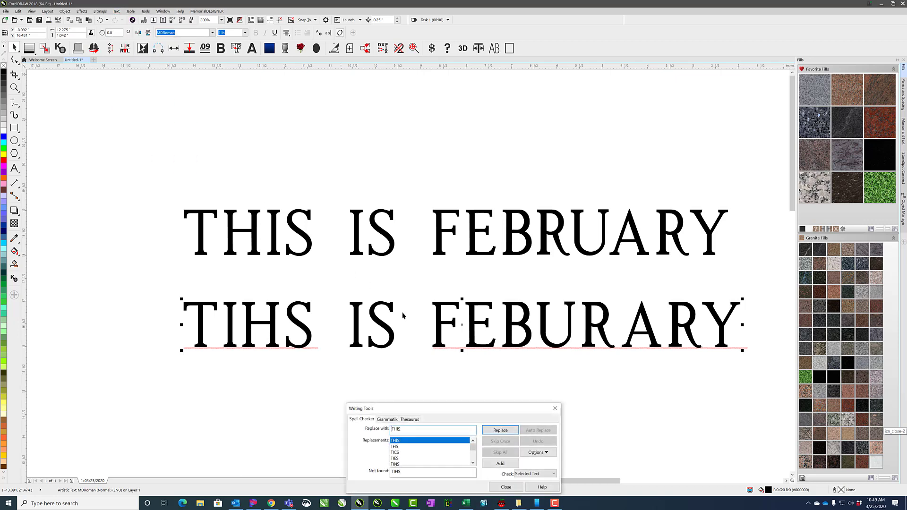
{"action": "left_click", "coordinate": [531, 475]}
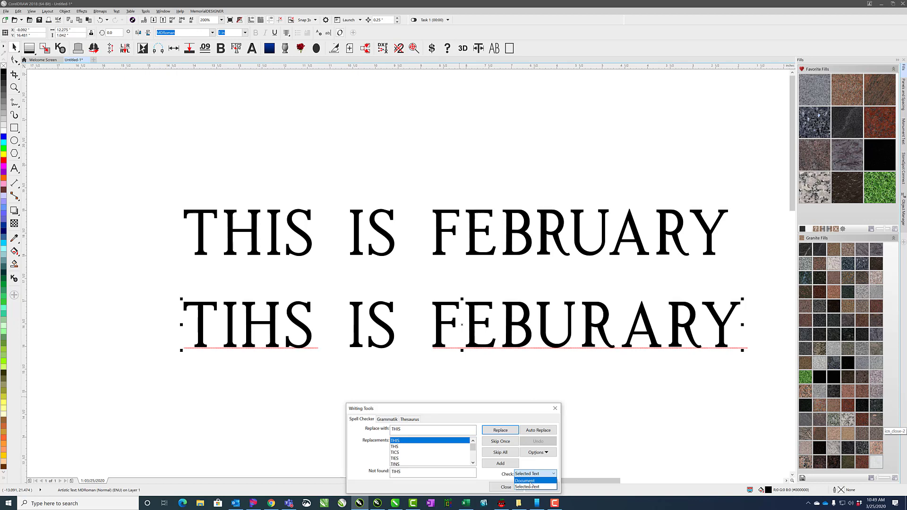
{"action": "left_click", "coordinate": [527, 481]}
{"action": "left_click_drag", "start_coordinate": [483, 414], "coordinate": [437, 102]}
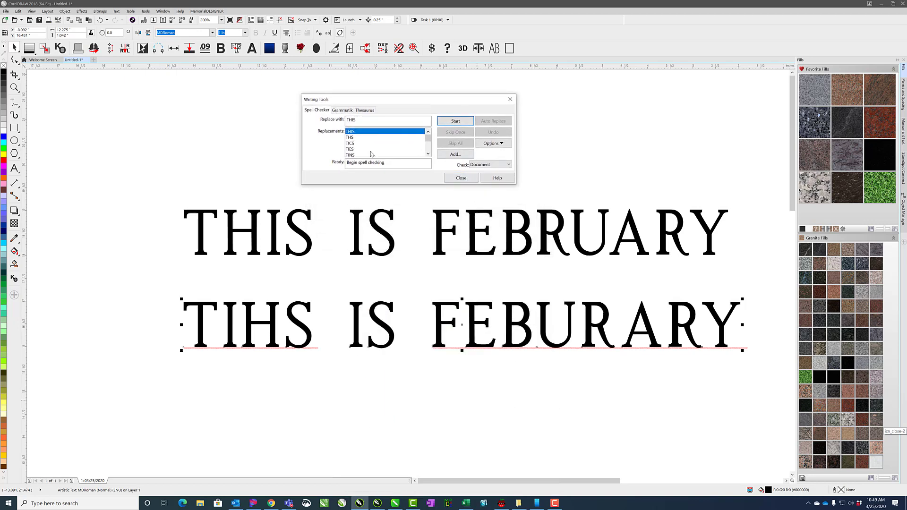
{"action": "left_click", "coordinate": [461, 178]}
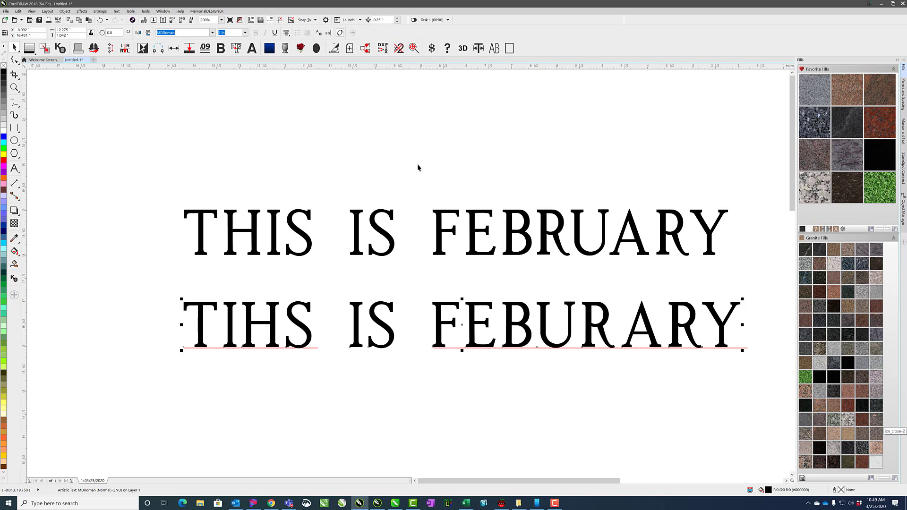
Step: In Writing Tools Settings, choose 'Show errors in selected text frame only', view QuickCorrect, and apply
{"action": "left_click", "coordinate": [117, 12]}
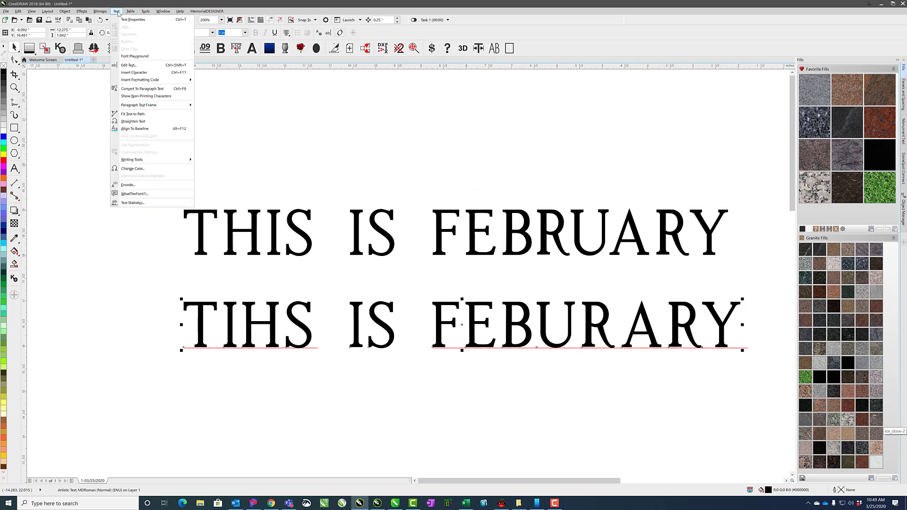
{"action": "mouse_move", "coordinate": [166, 160]}
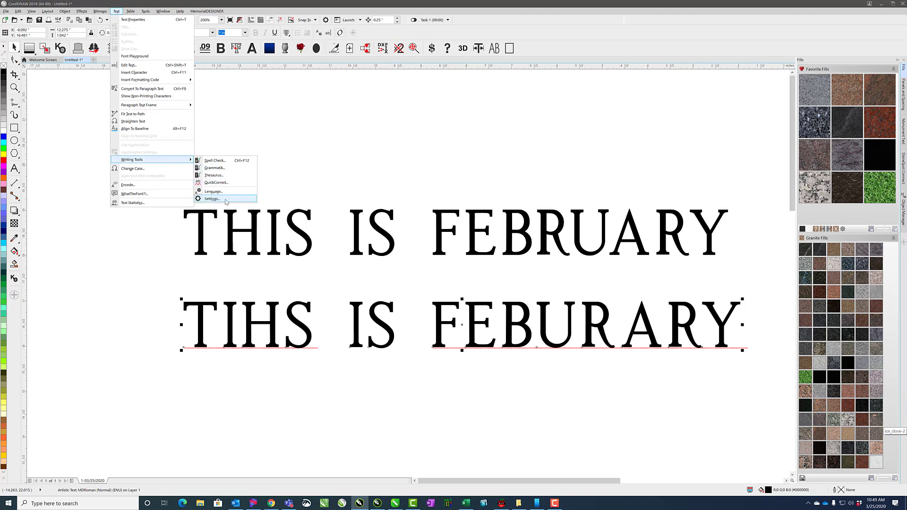
{"action": "left_click", "coordinate": [225, 202]}
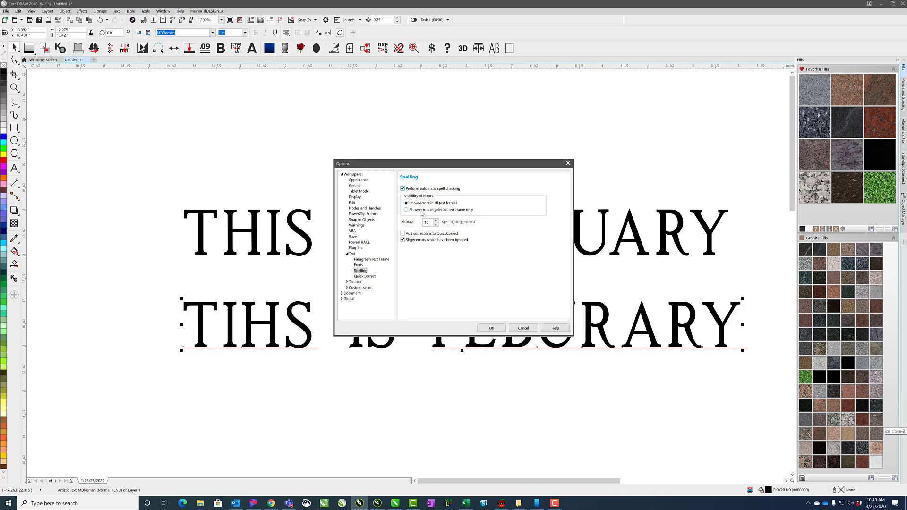
{"action": "left_click", "coordinate": [407, 210]}
{"action": "left_click", "coordinate": [407, 209]}
{"action": "left_click", "coordinate": [366, 276]}
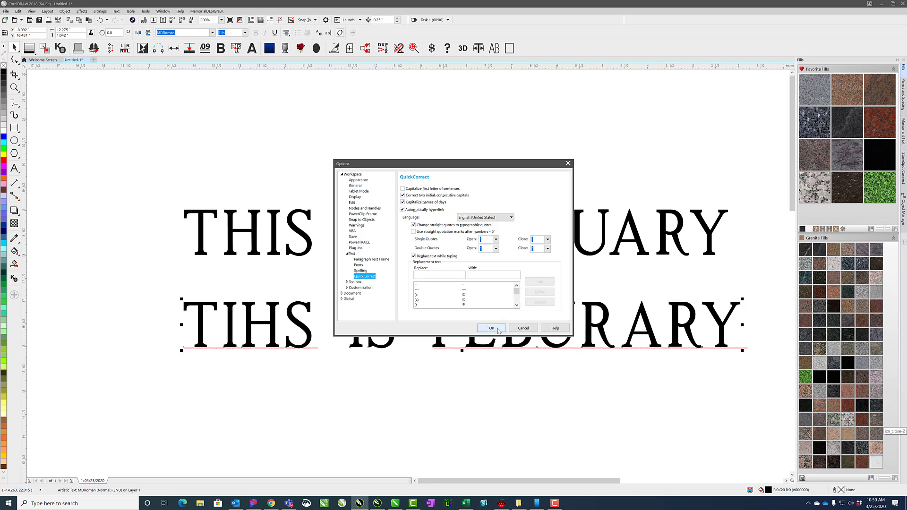
{"action": "left_click", "coordinate": [491, 328]}
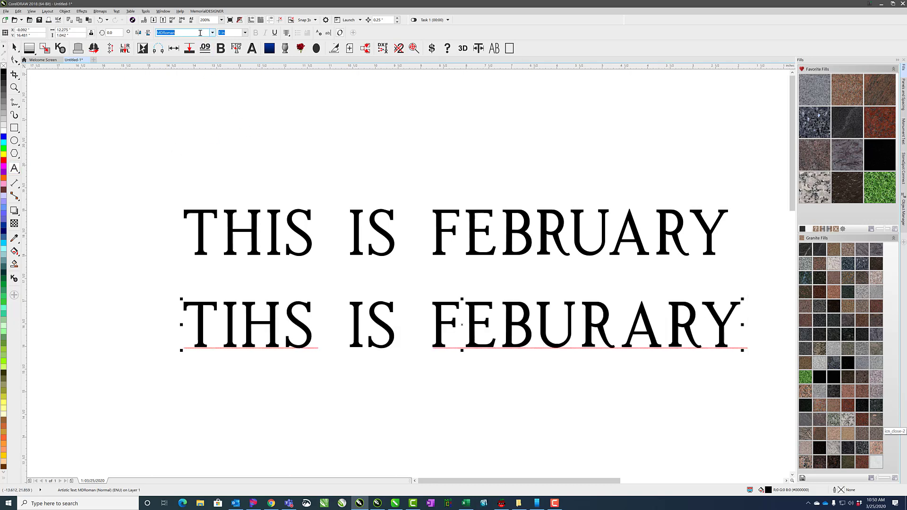
Step: Set the font to Arial, type 'WYoming' above the lines so it auto-corrects to Wyoming, and select it
{"action": "type", "text": "Arial"}
{"action": "key", "text": "Return"}
{"action": "left_click", "coordinate": [294, 158]}
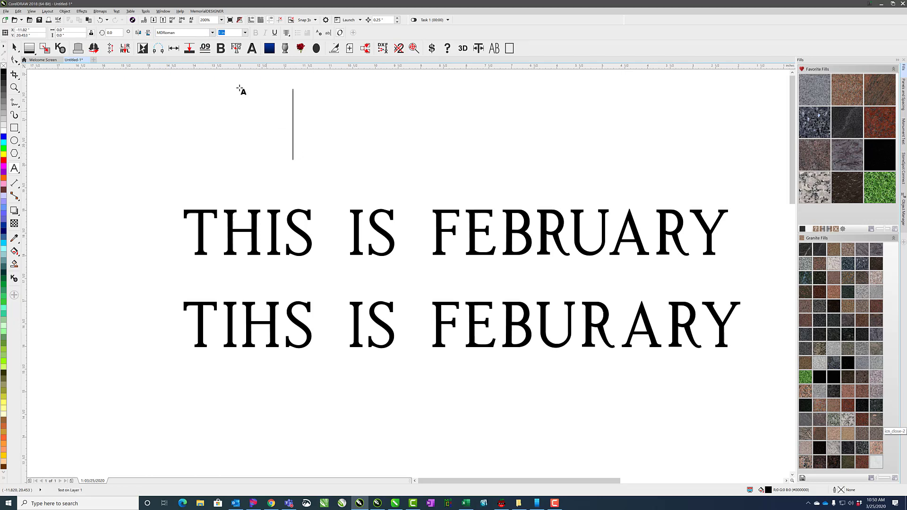
{"action": "key", "text": "Escape"}
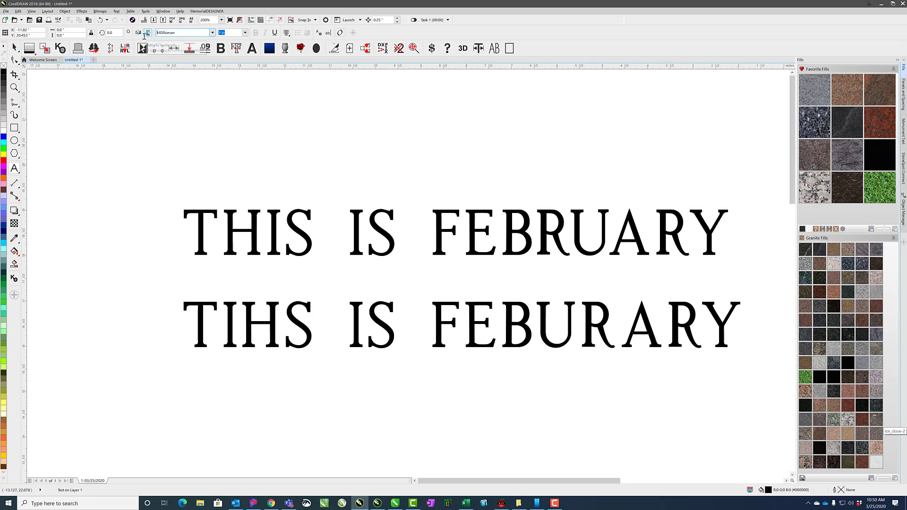
{"action": "type", "text": "Arial"}
{"action": "key", "text": "Return"}
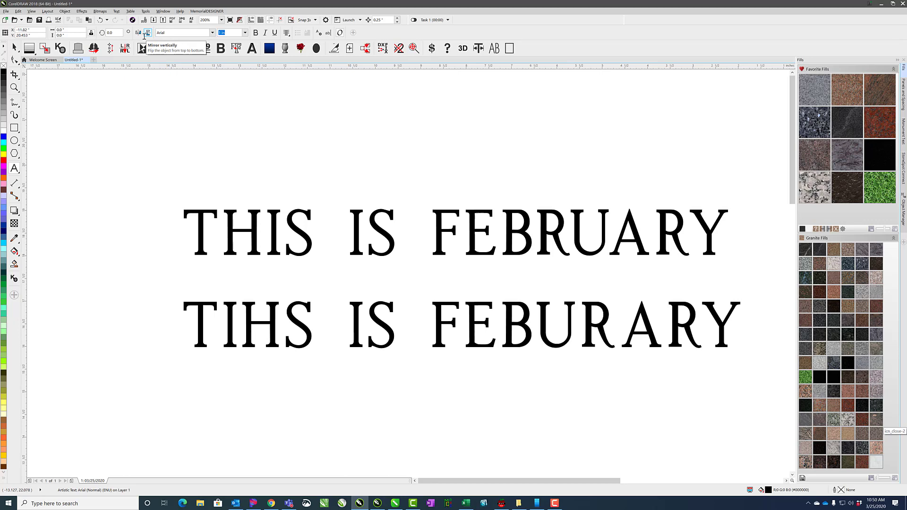
{"action": "type", "text": "WYoin"}
{"action": "key", "text": "BackSpace"}
{"action": "key", "text": "BackSpace"}
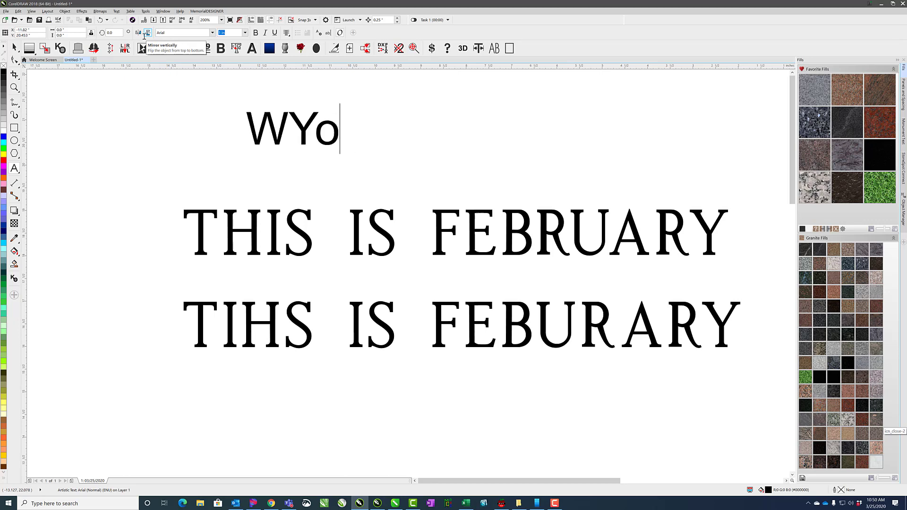
{"action": "type", "text": "ming"}
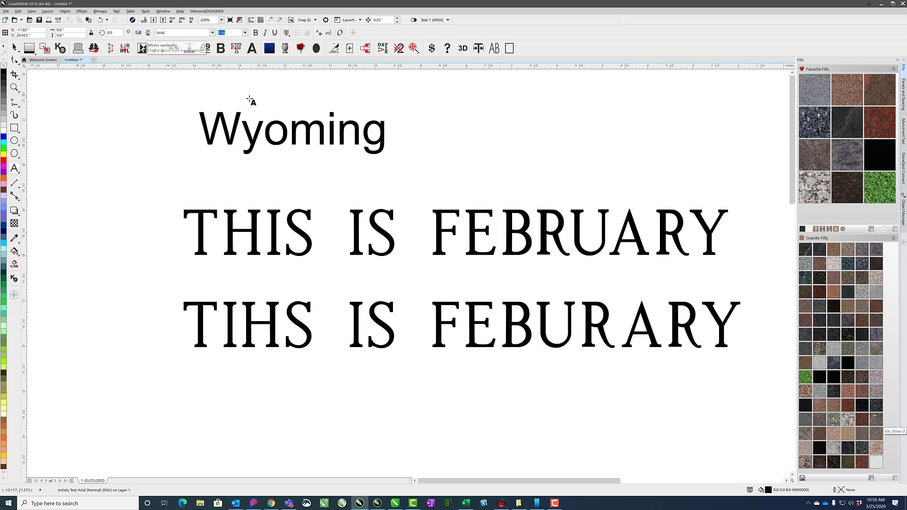
{"action": "left_click", "coordinate": [276, 134]}
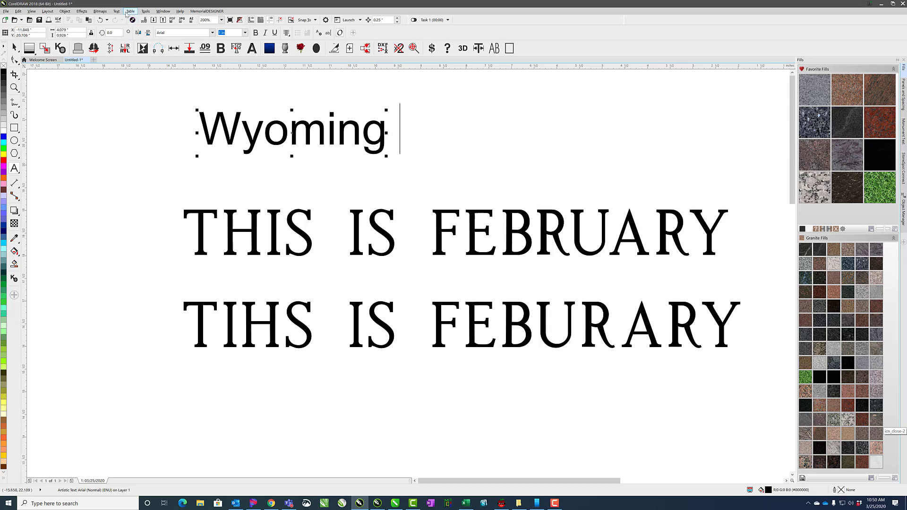
Step: Add a second text line 'Woyming' below Wyoming, then deselect and zoom out
{"action": "left_click", "coordinate": [14, 48]}
{"action": "left_click", "coordinate": [15, 169]}
{"action": "left_click", "coordinate": [293, 156]}
{"action": "type", "text": "Woyim"}
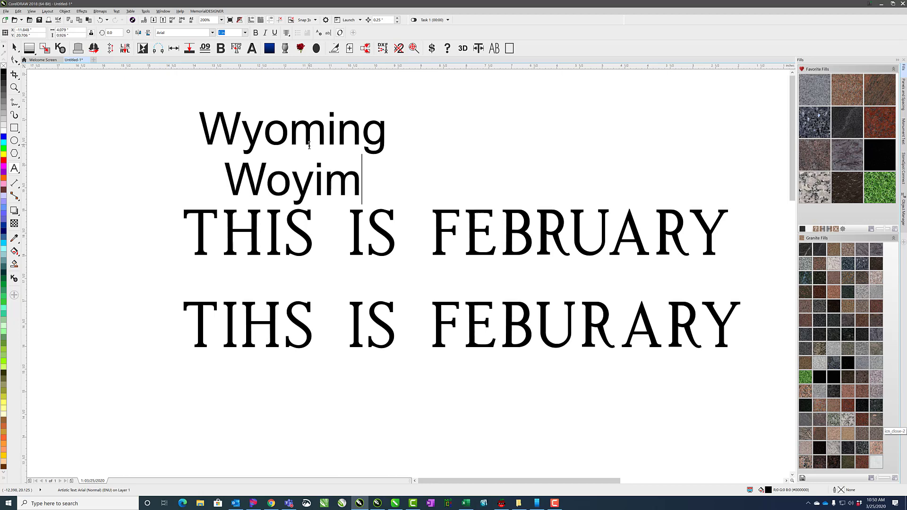
{"action": "key", "text": "BackSpace"}
{"action": "type", "text": "n"}
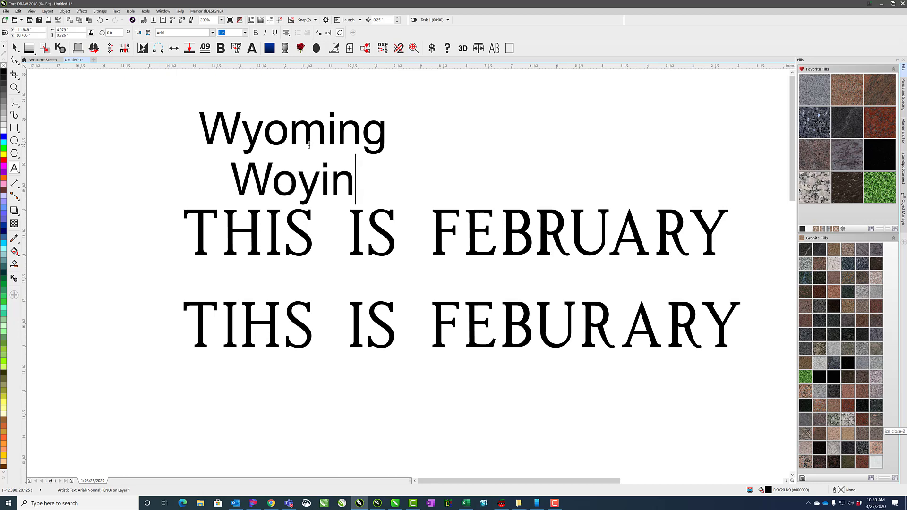
{"action": "key", "text": "BackSpace"}
{"action": "key", "text": "BackSpace"}
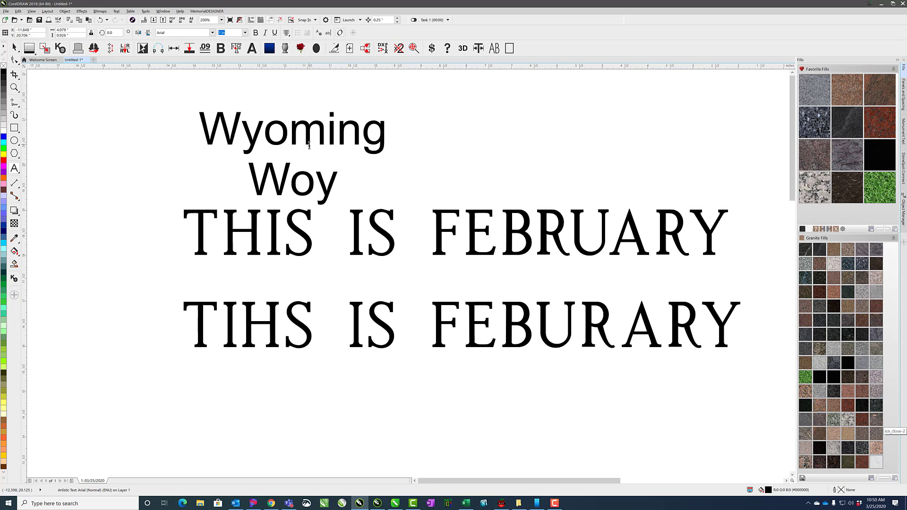
{"action": "type", "text": "ming"}
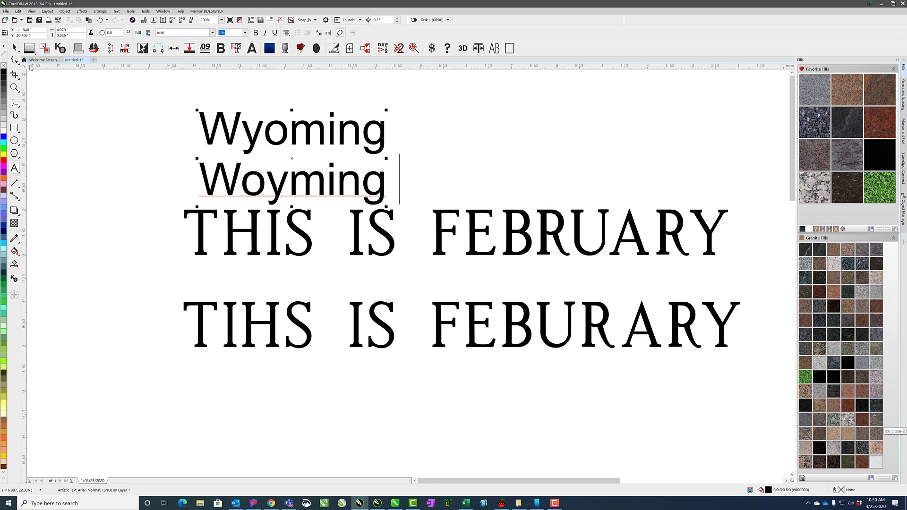
{"action": "left_click", "coordinate": [14, 47]}
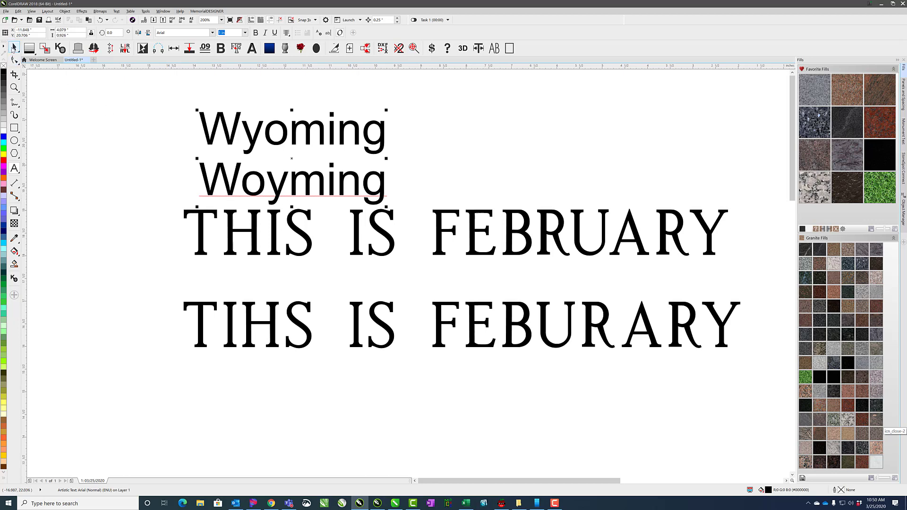
{"action": "left_click", "coordinate": [447, 166]}
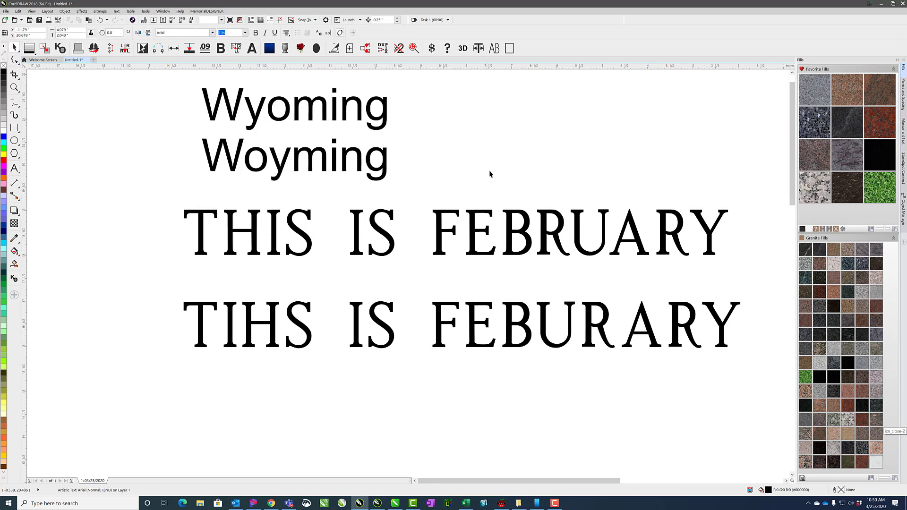
{"action": "scroll", "coordinate": [407, 274], "scroll_direction": "down", "scroll_amount": 2}
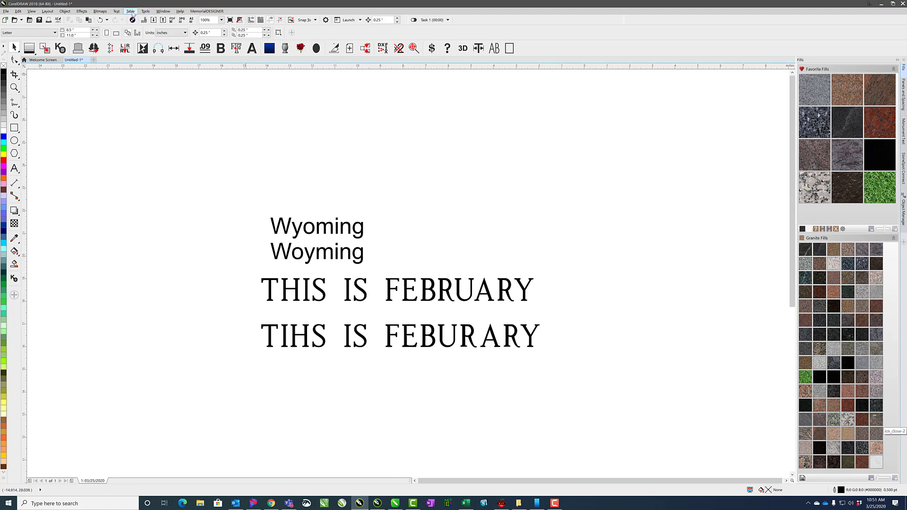
Step: Change the Writing Tools setting to 'Show errors in all text frames'
{"action": "left_click", "coordinate": [117, 11]}
{"action": "mouse_move", "coordinate": [163, 160]}
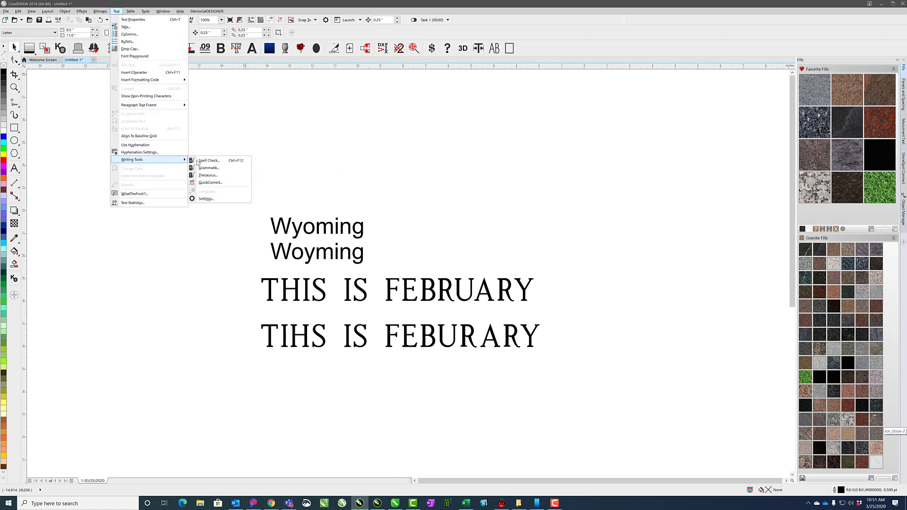
{"action": "left_click", "coordinate": [207, 199]}
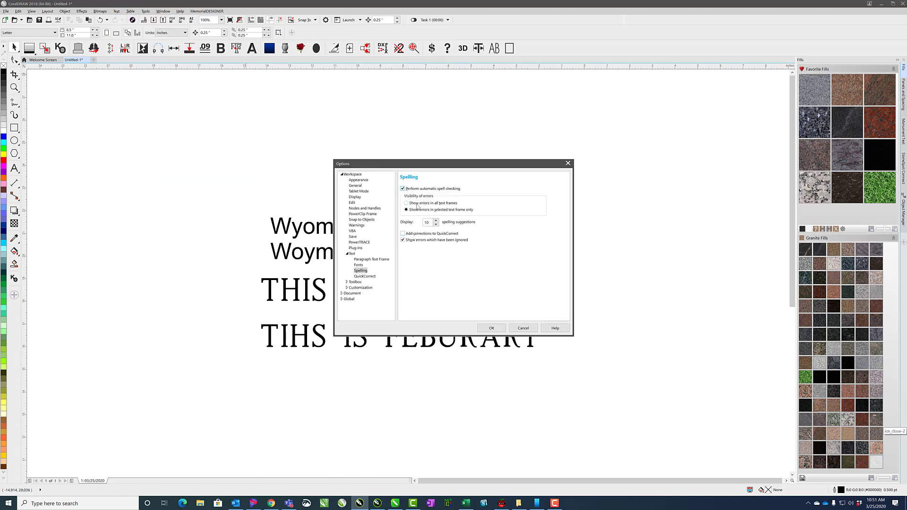
{"action": "left_click", "coordinate": [416, 204]}
{"action": "left_click", "coordinate": [491, 330]}
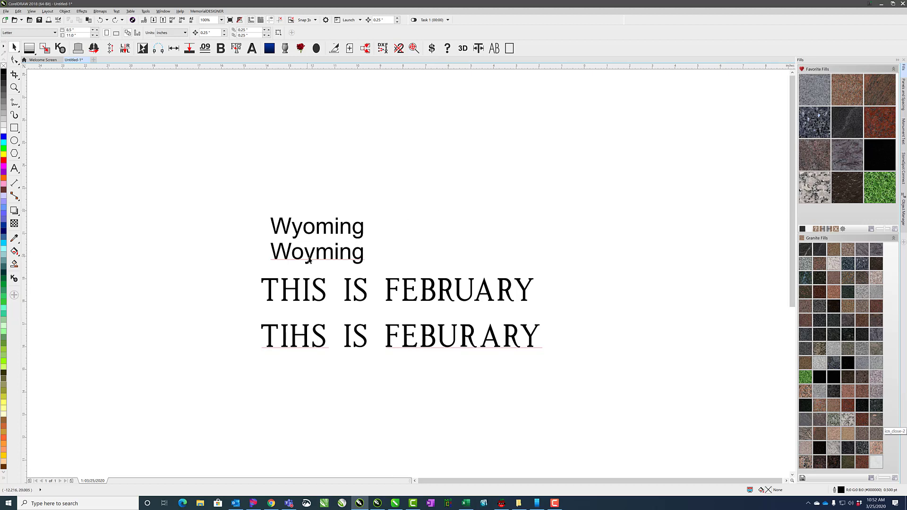
Step: Spell-check the document, auto-replacing Woyming with Wyoming, and close the checker
{"action": "left_click", "coordinate": [116, 10]}
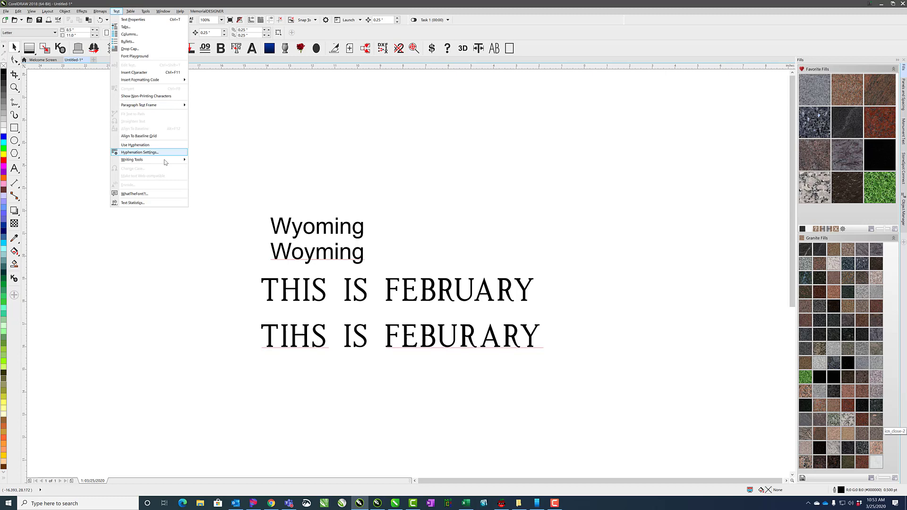
{"action": "mouse_move", "coordinate": [165, 159]}
{"action": "left_click", "coordinate": [226, 159]}
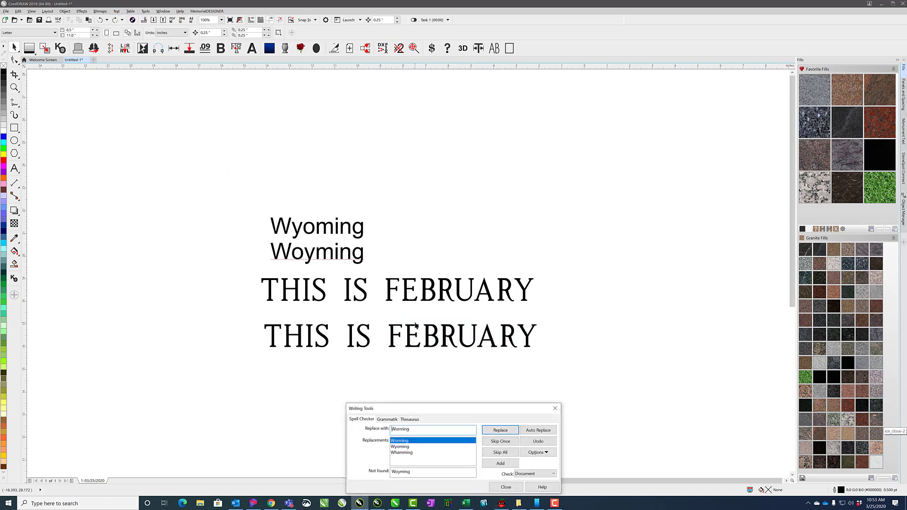
{"action": "left_click_drag", "start_coordinate": [435, 408], "coordinate": [483, 131]}
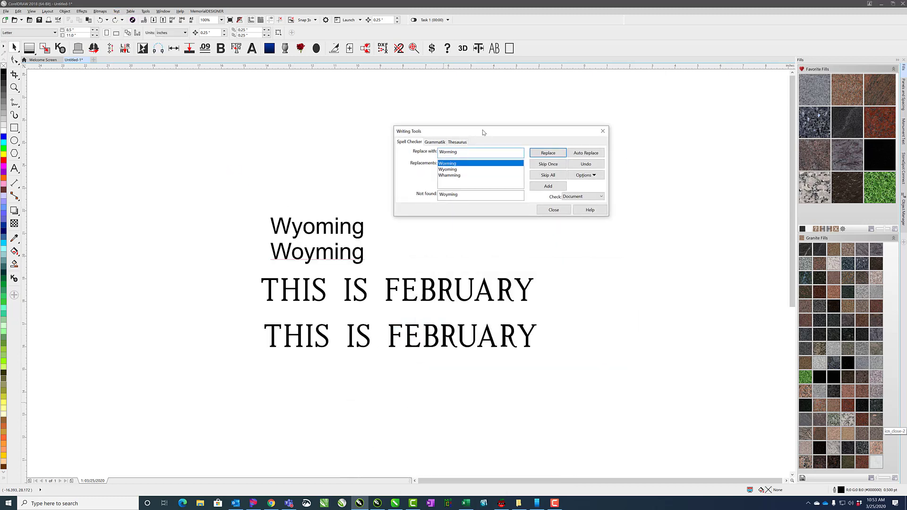
{"action": "left_click", "coordinate": [444, 171]}
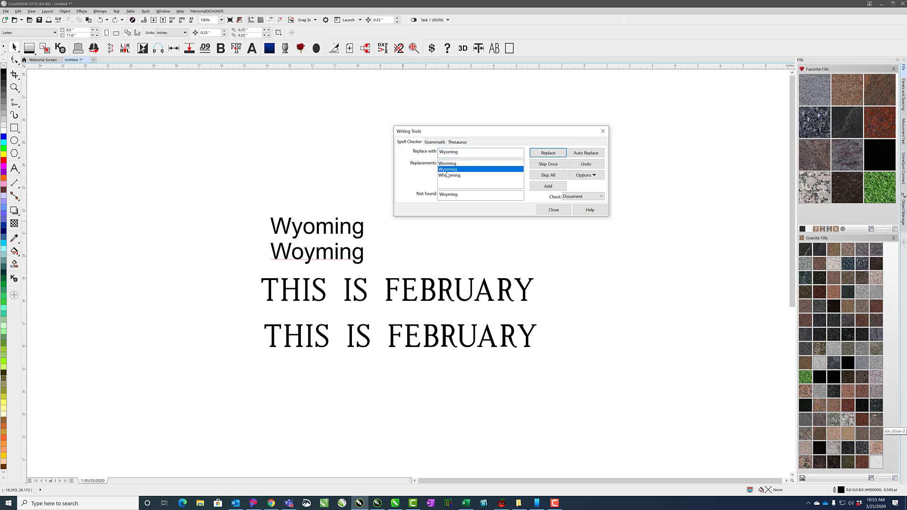
{"action": "left_click", "coordinate": [591, 153]}
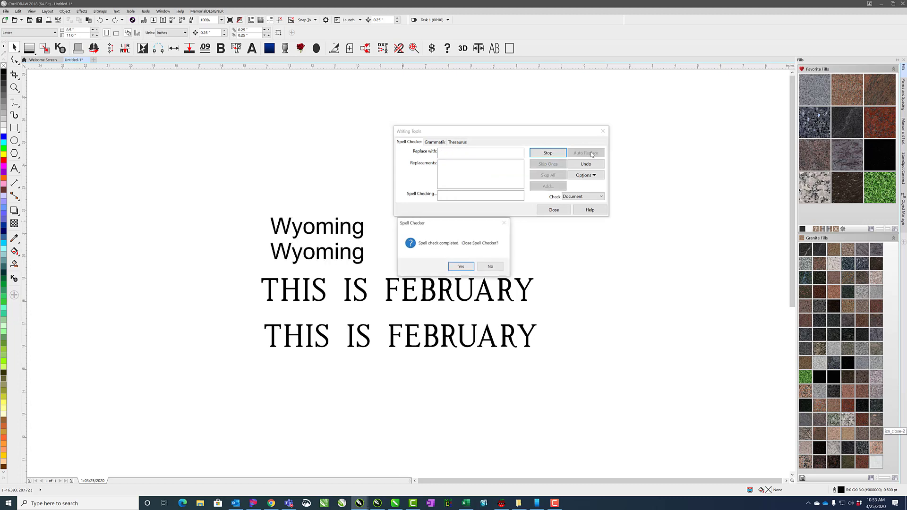
{"action": "left_click", "coordinate": [461, 266]}
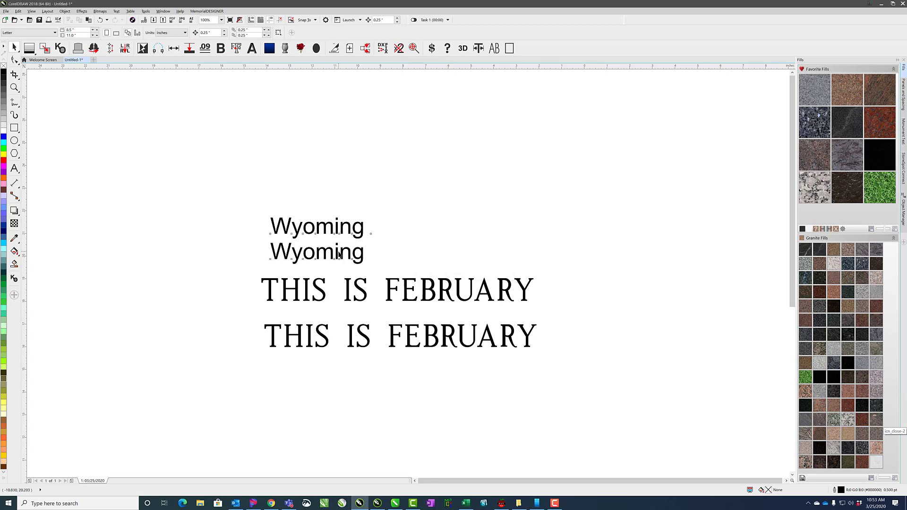
Step: Spell-check the selected Wyoming text, keeping the Spell Check window open and moved mid-screen
{"action": "left_click", "coordinate": [116, 11]}
{"action": "mouse_move", "coordinate": [141, 159]}
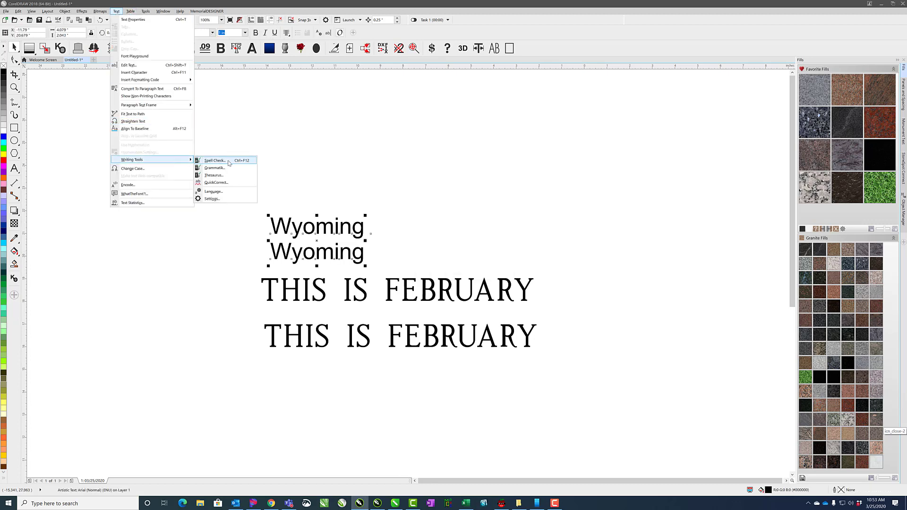
{"action": "left_click", "coordinate": [229, 161]}
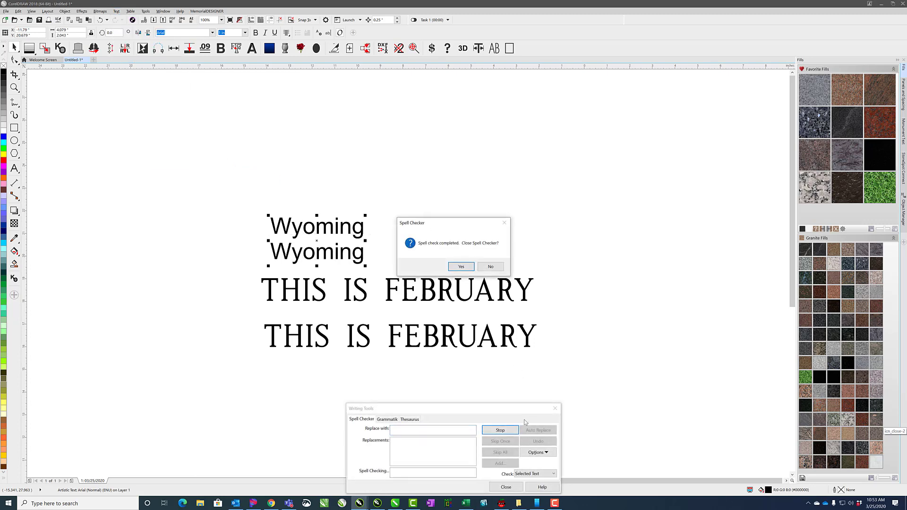
{"action": "left_click", "coordinate": [490, 267]}
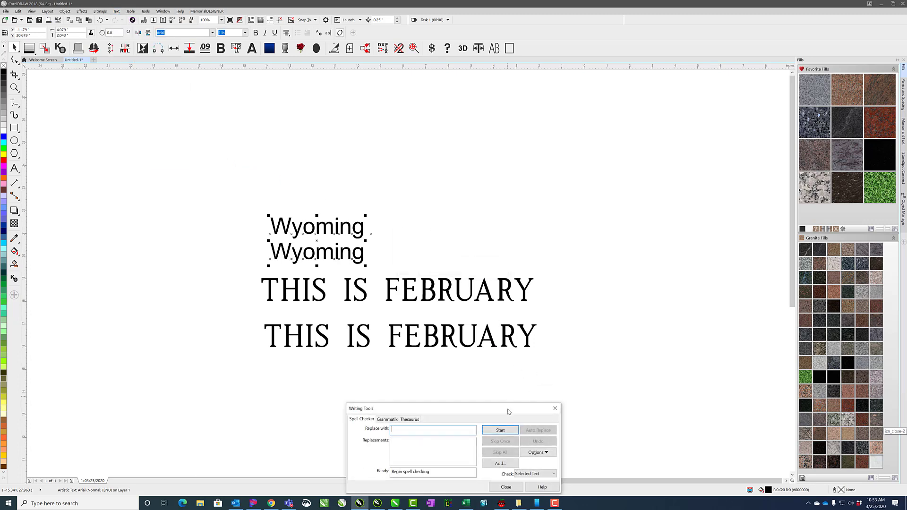
{"action": "left_click_drag", "start_coordinate": [510, 409], "coordinate": [533, 154]}
Step: Open Options > User Word Lists and select the Woyming-to-Wyoming auto-replace entry
{"action": "left_click", "coordinate": [562, 199]}
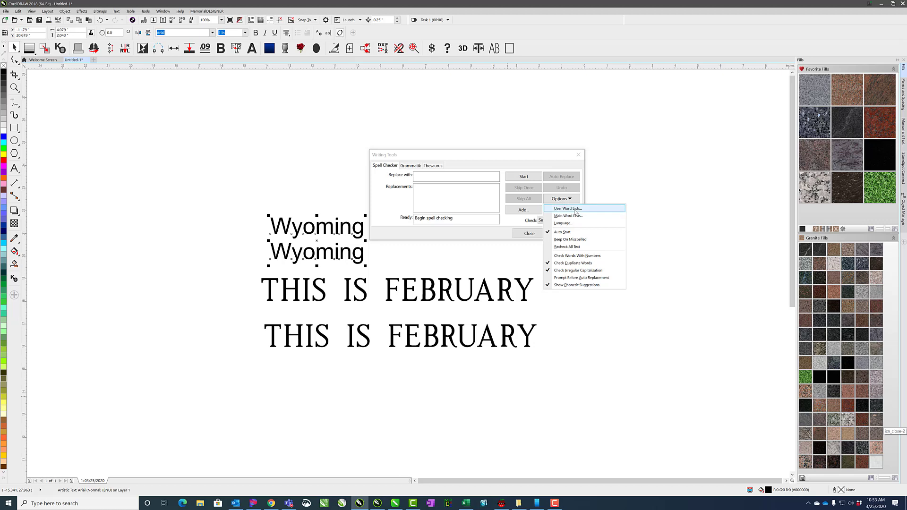
{"action": "left_click", "coordinate": [575, 210]}
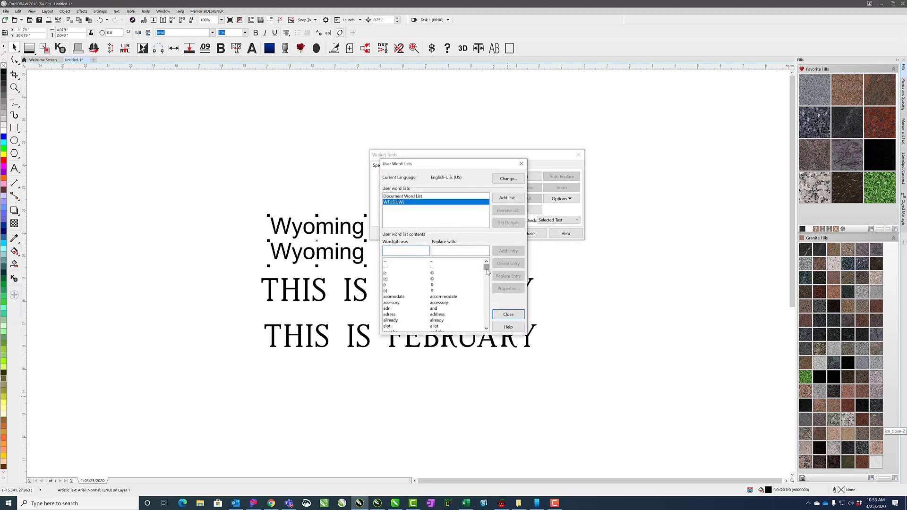
{"action": "left_click_drag", "start_coordinate": [487, 272], "coordinate": [489, 324]}
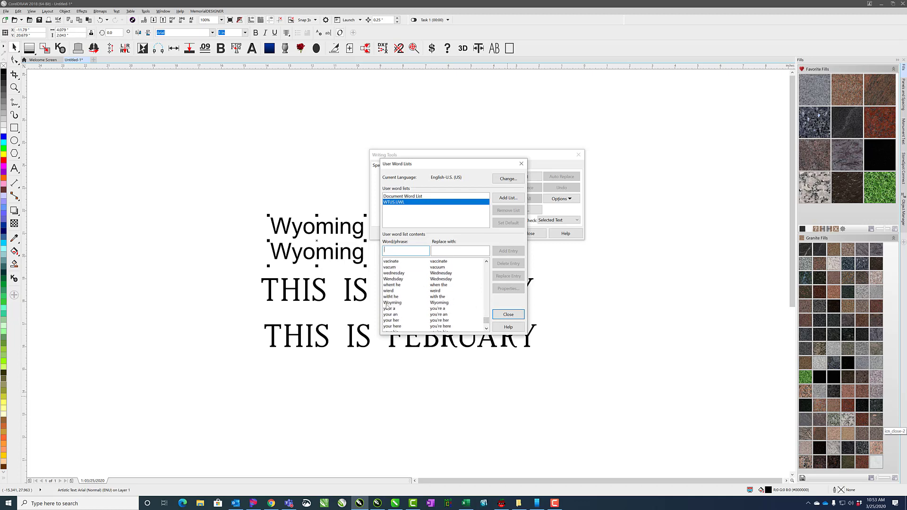
{"action": "left_click", "coordinate": [435, 304]}
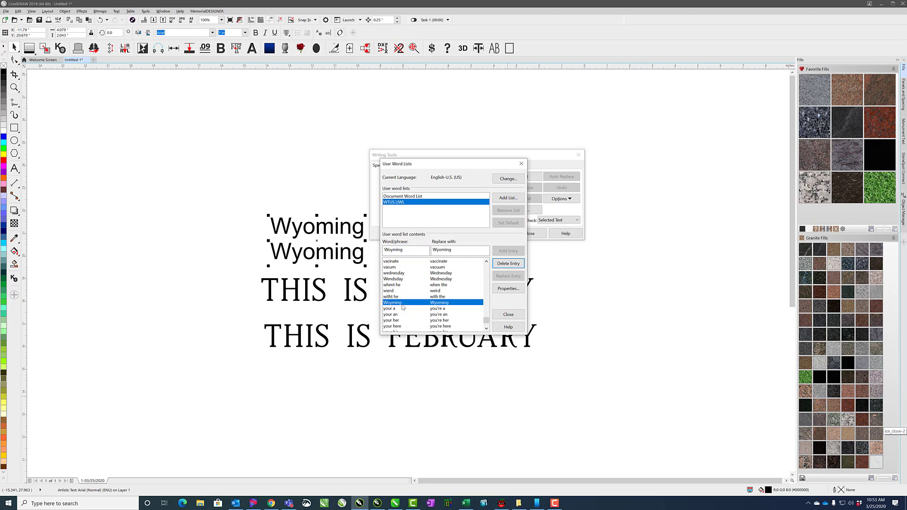
{"action": "scroll", "coordinate": [434, 305], "scroll_direction": "down", "scroll_amount": 2}
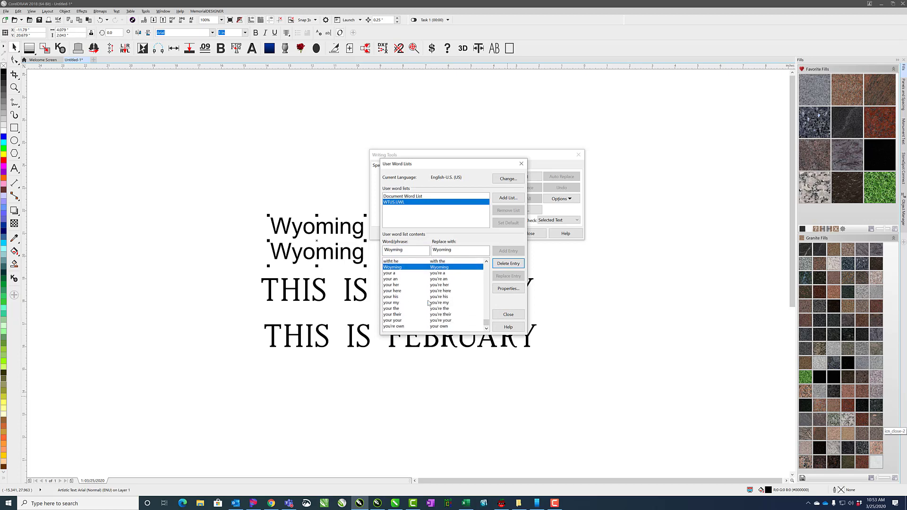
{"action": "scroll", "coordinate": [428, 303], "scroll_direction": "up", "scroll_amount": 4}
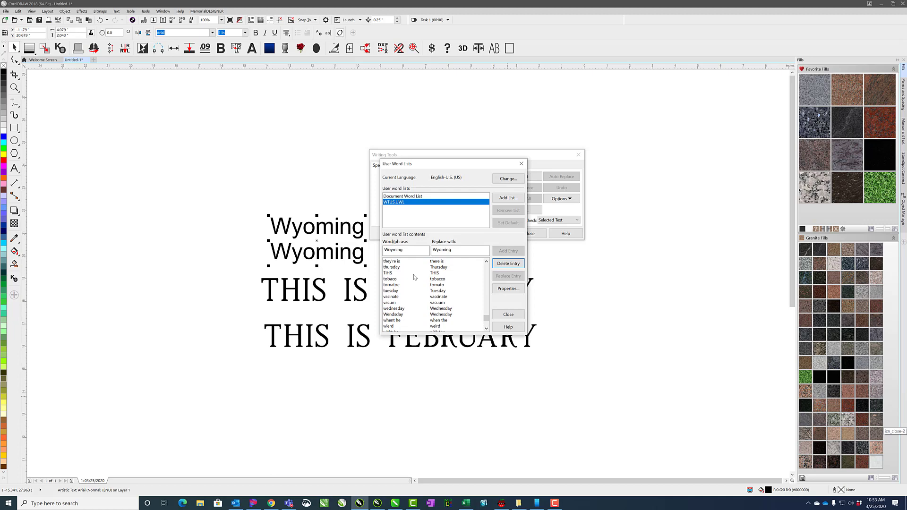